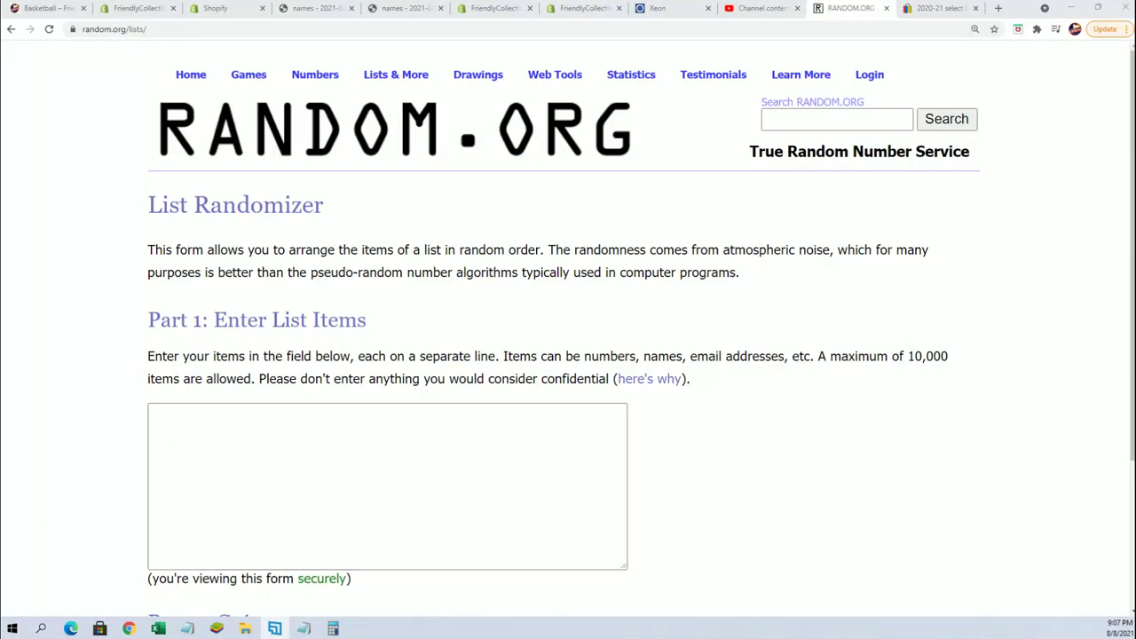
Copy the 30 break owner names from Notepad into the List Randomizer entry box
key("alt+Tab")
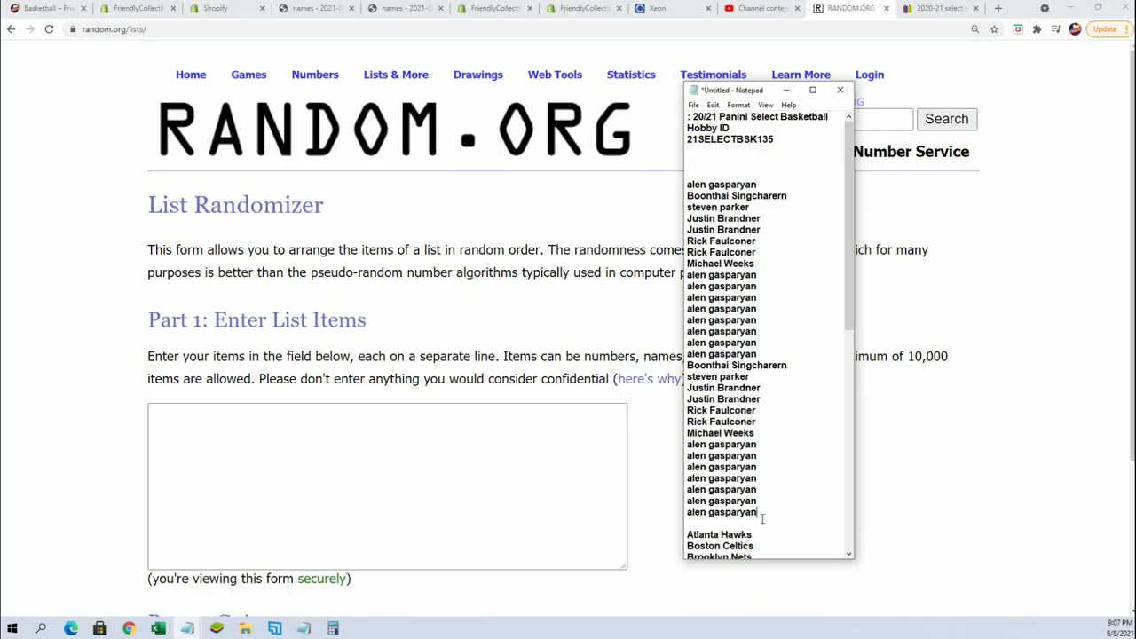
mouse_move(758, 515)
left_mouse_down()
mouse_move(702, 200)
mouse_move(687, 183)
left_mouse_up()
right_click(725, 222)
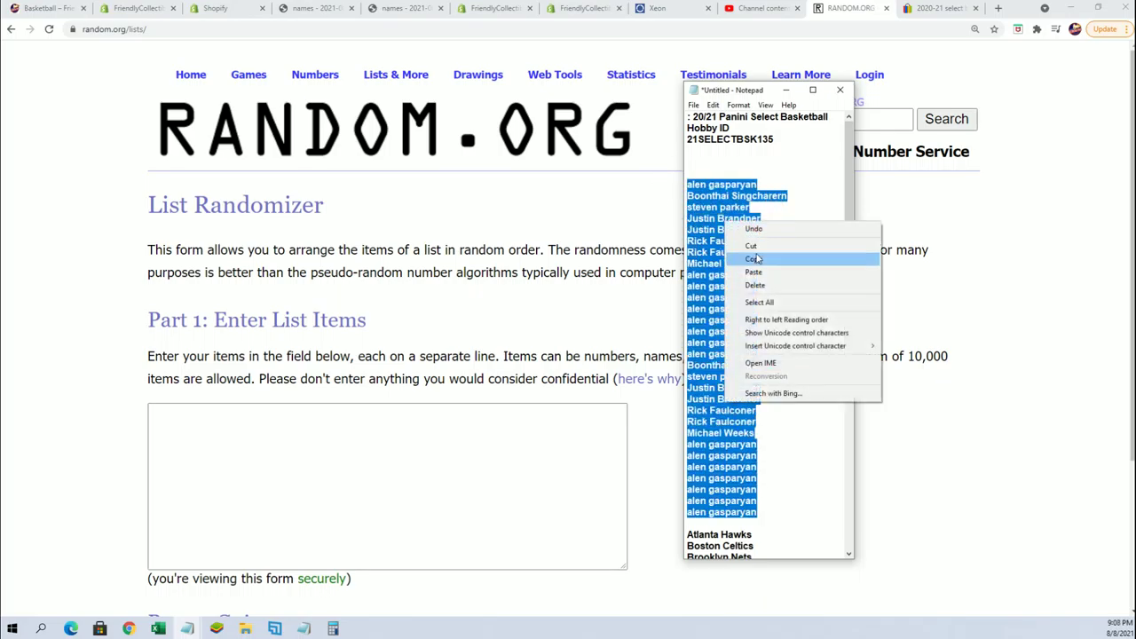
left_click(756, 259)
right_click(278, 433)
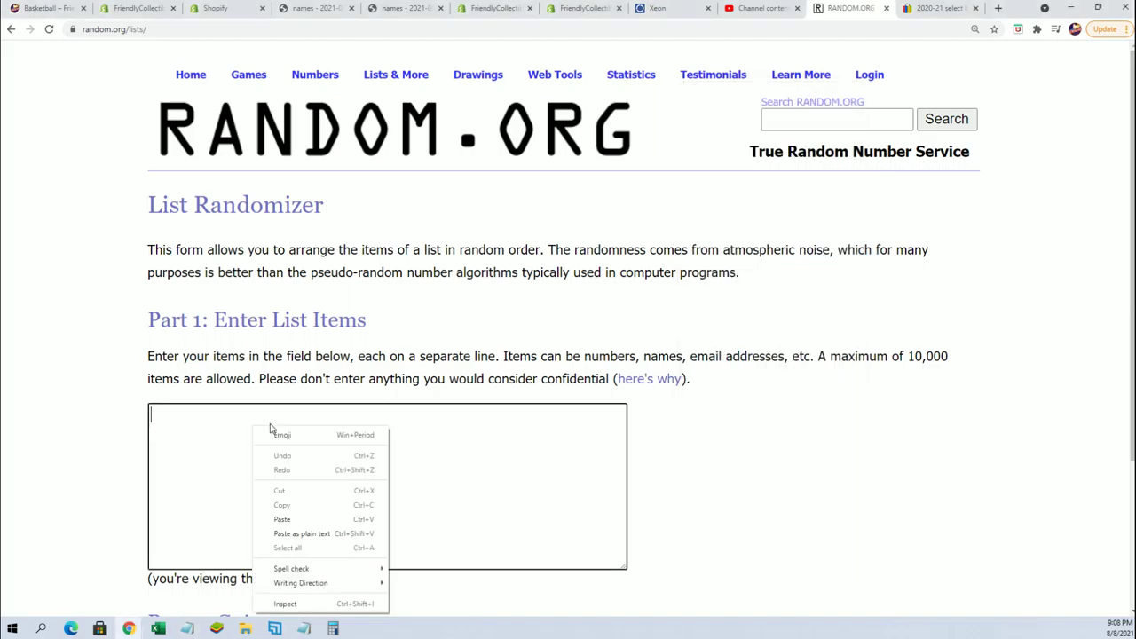
left_click(289, 511)
Randomize the owner list, then reshuffle it three more times with Again!
scroll(145, 477, "down", 2)
left_click(221, 484)
scroll(200, 464, "down", 5)
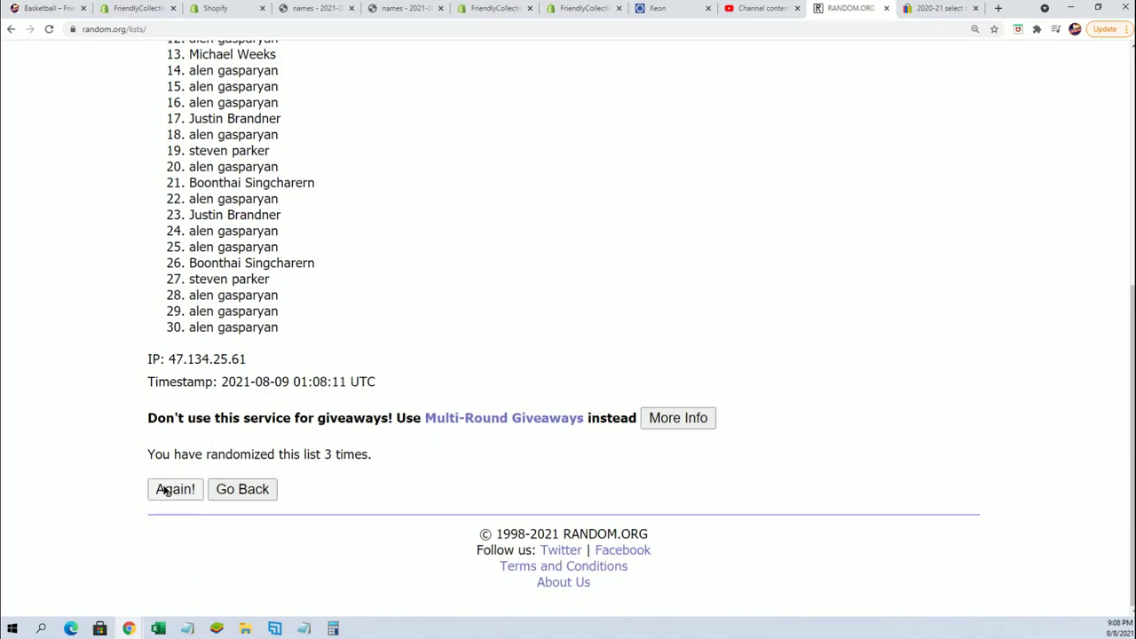
scroll(211, 471, "down", 5)
left_click(171, 490)
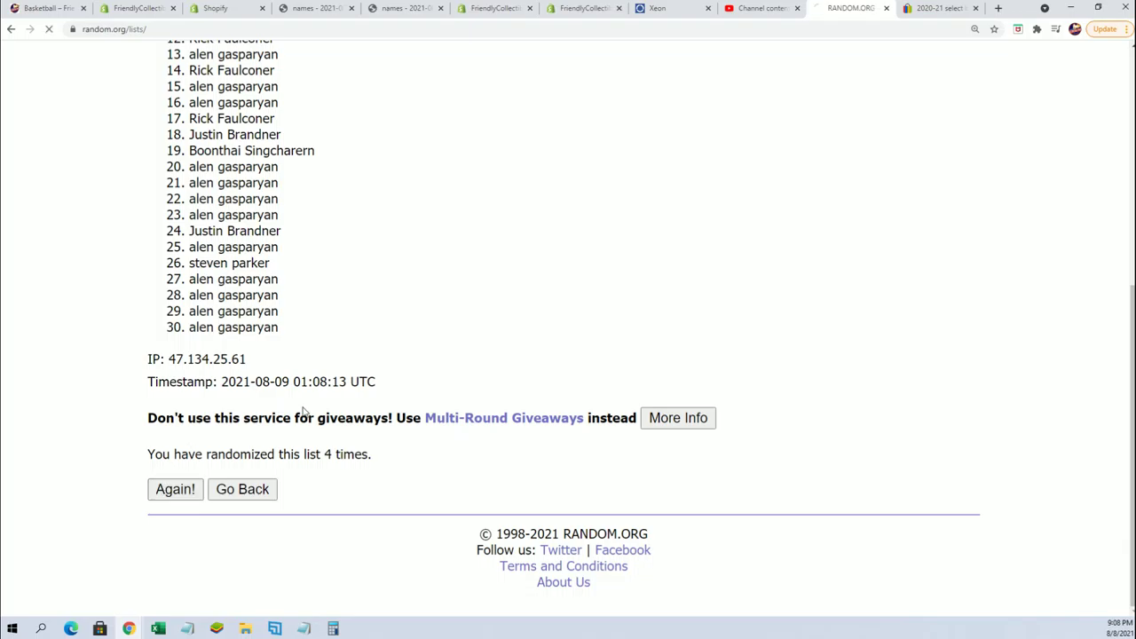
scroll(288, 426, "down", 5)
left_click(177, 490)
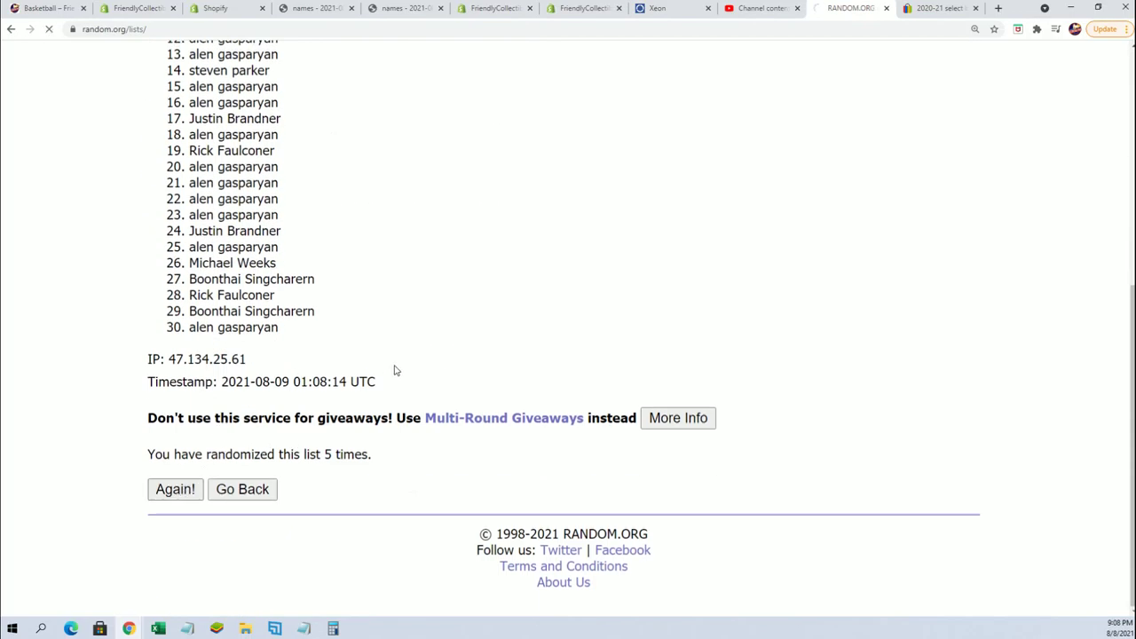
left_click(182, 490)
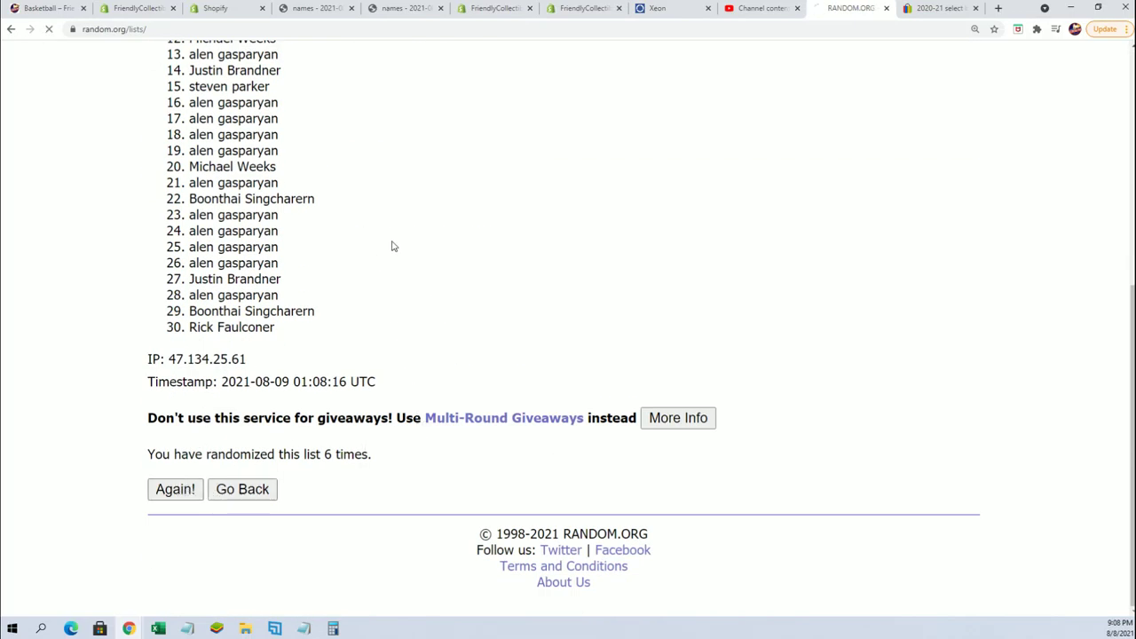
scroll(263, 178, "down", 3)
scroll(311, 378, "down", 2)
Copy the final randomized list of 30 owner names
mouse_move(187, 164)
left_mouse_down()
mouse_move(311, 378)
mouse_move(325, 507)
left_mouse_up()
right_click(240, 470)
left_click(266, 480)
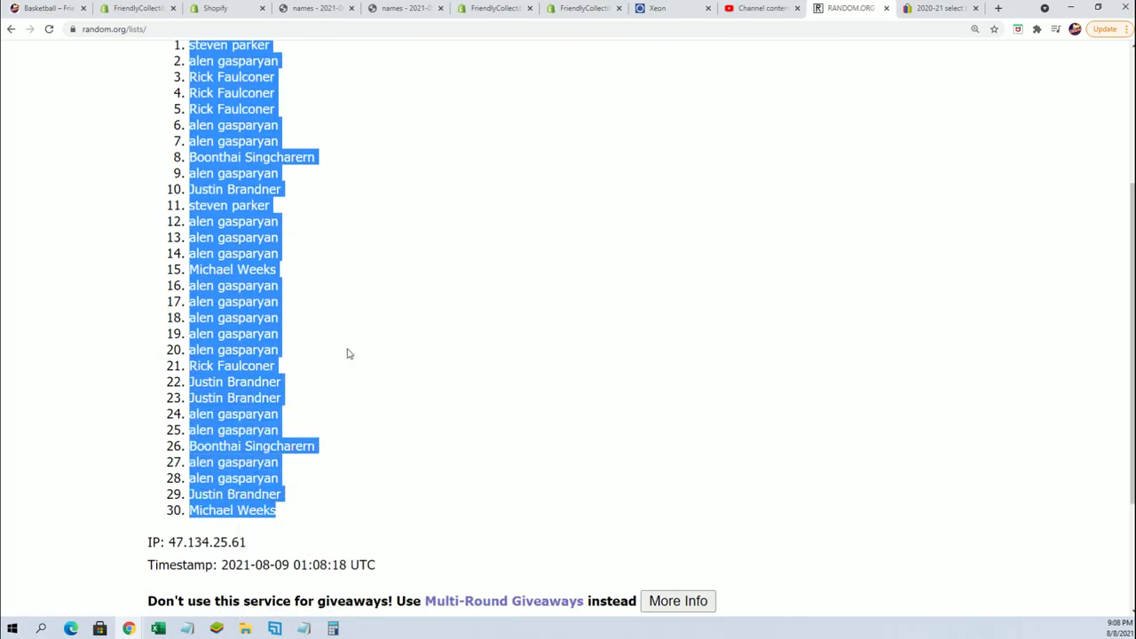
scroll(206, 379, "up", 2)
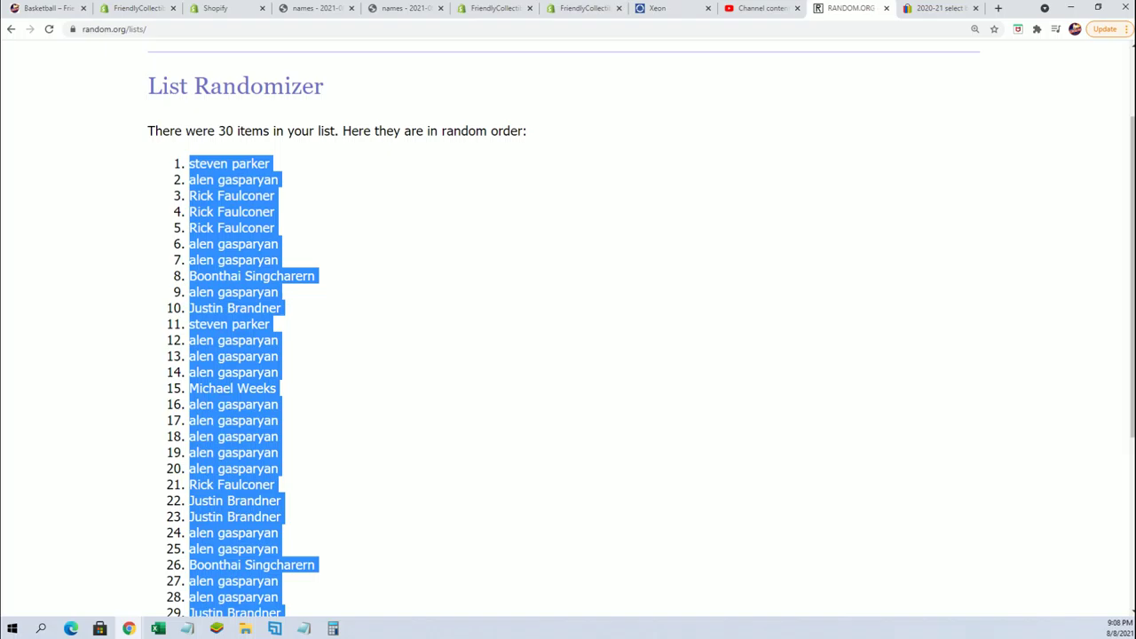
Paste the shuffled owner names into A2 of the Owners column as plain text
key("alt+Tab")
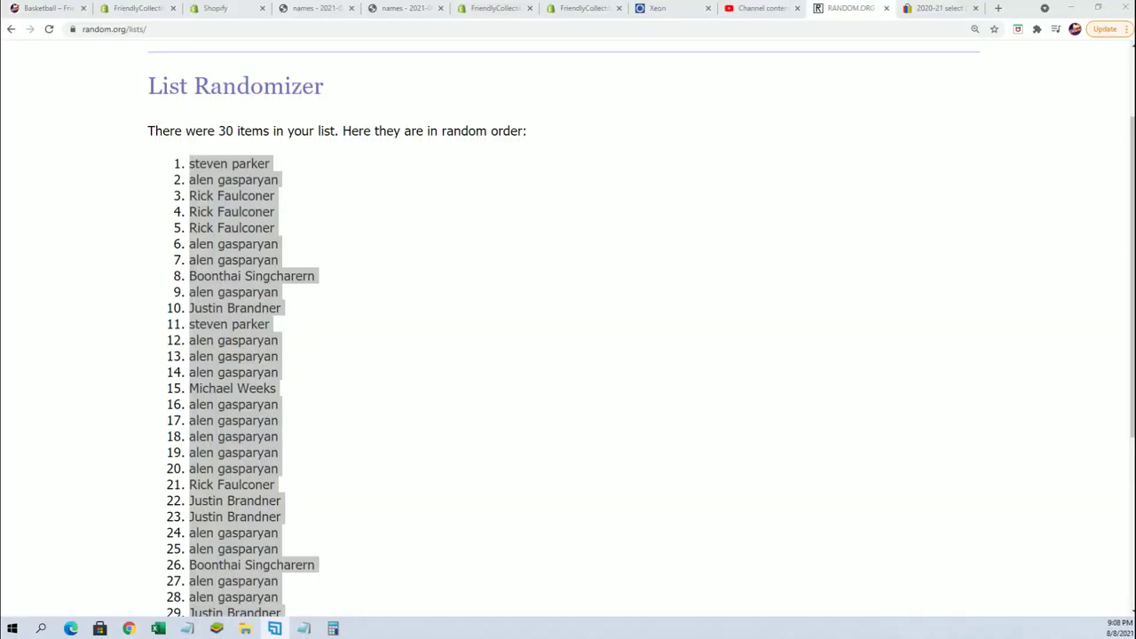
left_click(157, 628)
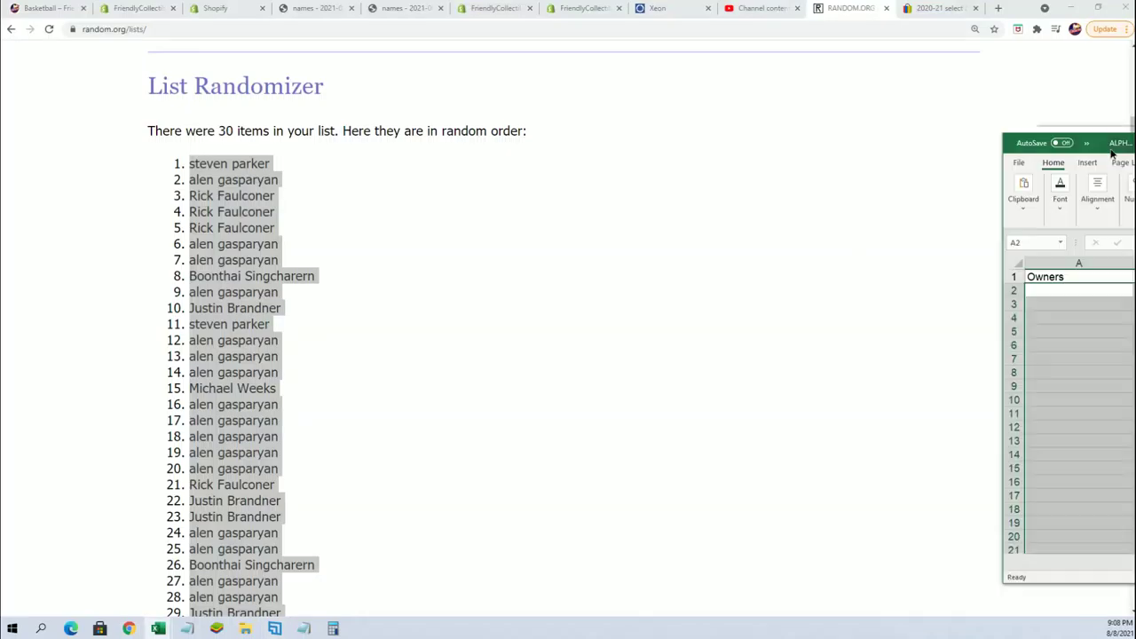
double_click(600, 82)
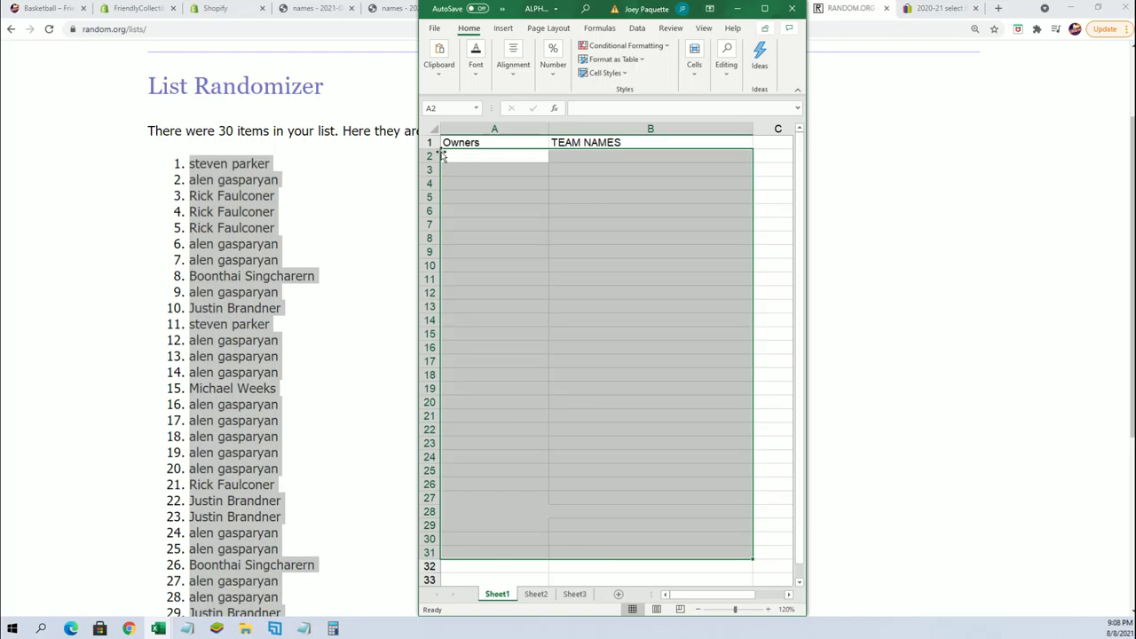
left_click(448, 156)
right_click(452, 154)
left_click(496, 233)
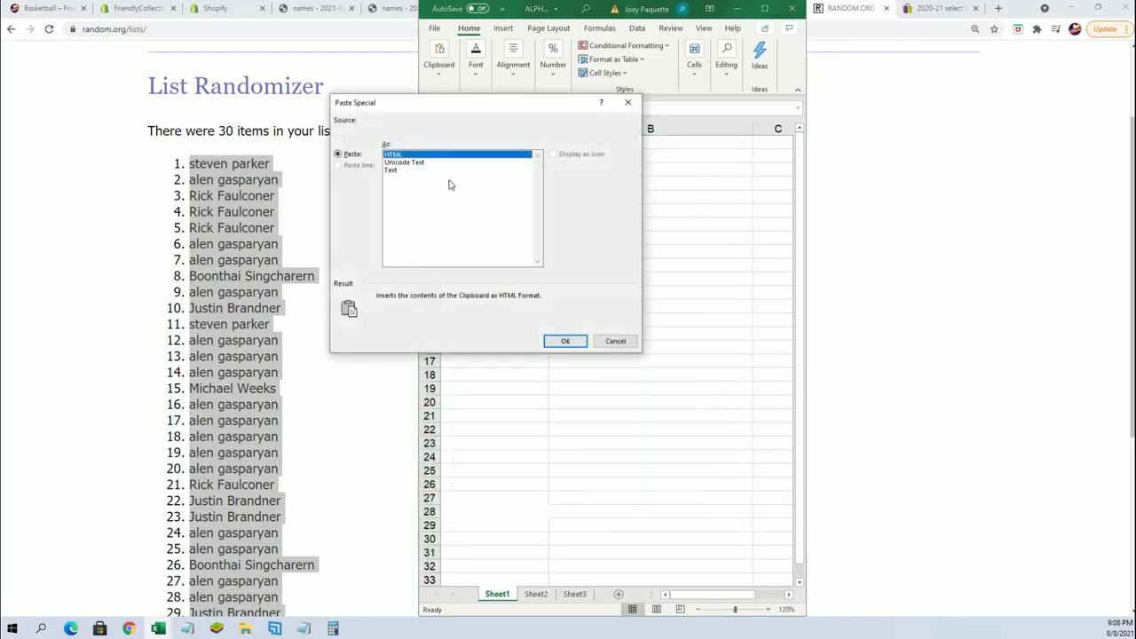
left_click(392, 170)
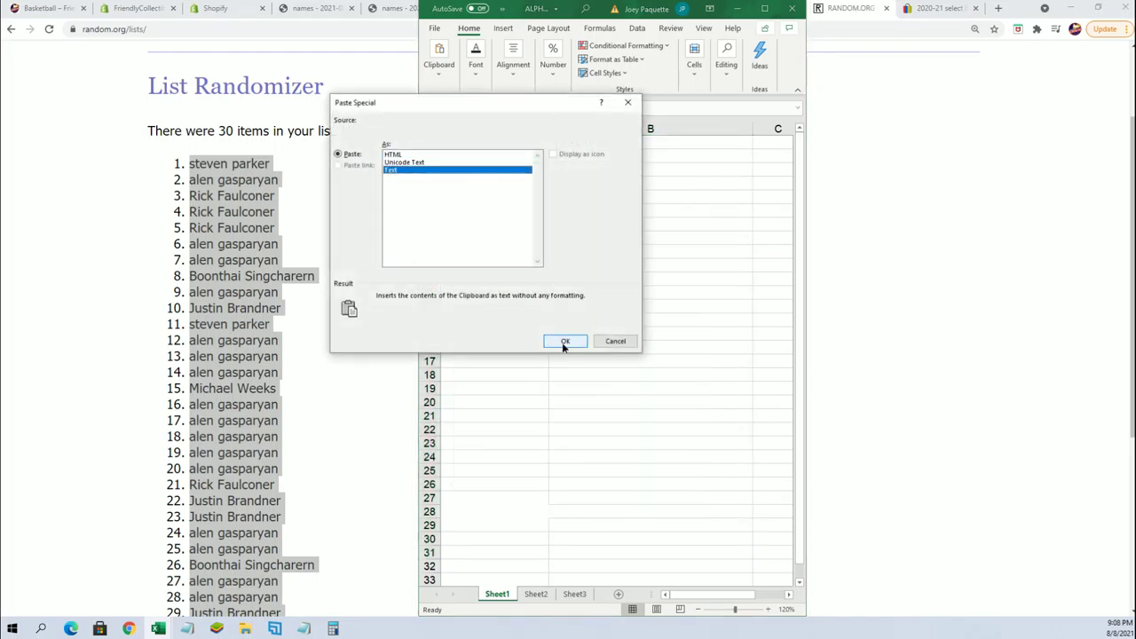
left_click(563, 344)
Select cell B2 under TEAM NAMES, then return to the List Randomizer page
left_click(577, 158)
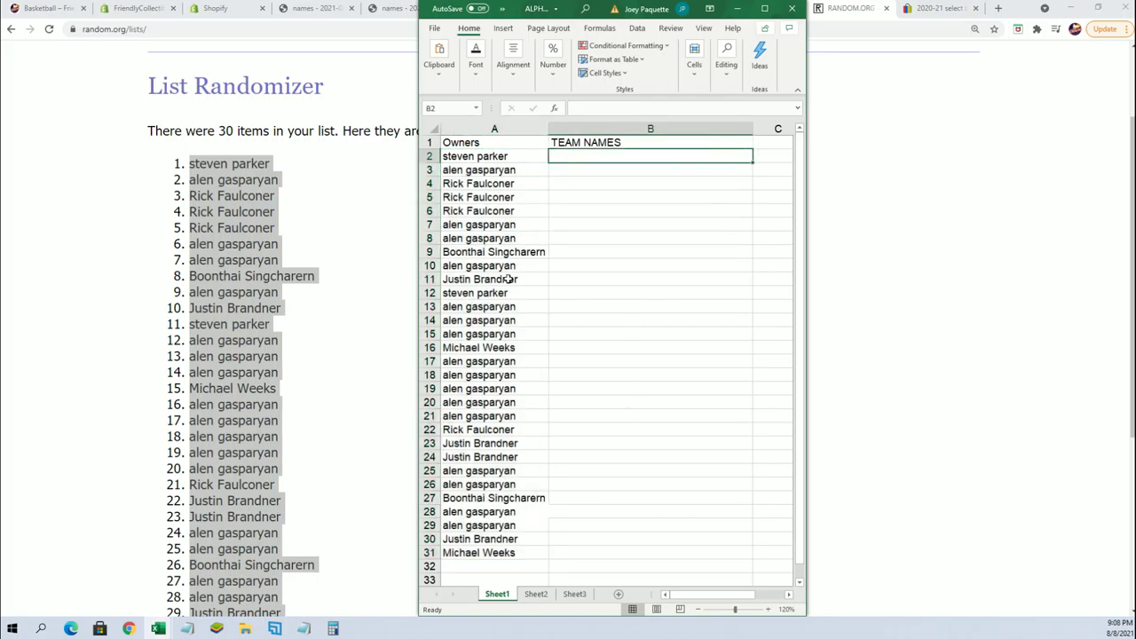
left_click(142, 149)
scroll(332, 154, "up", 2)
mouse_move(396, 74)
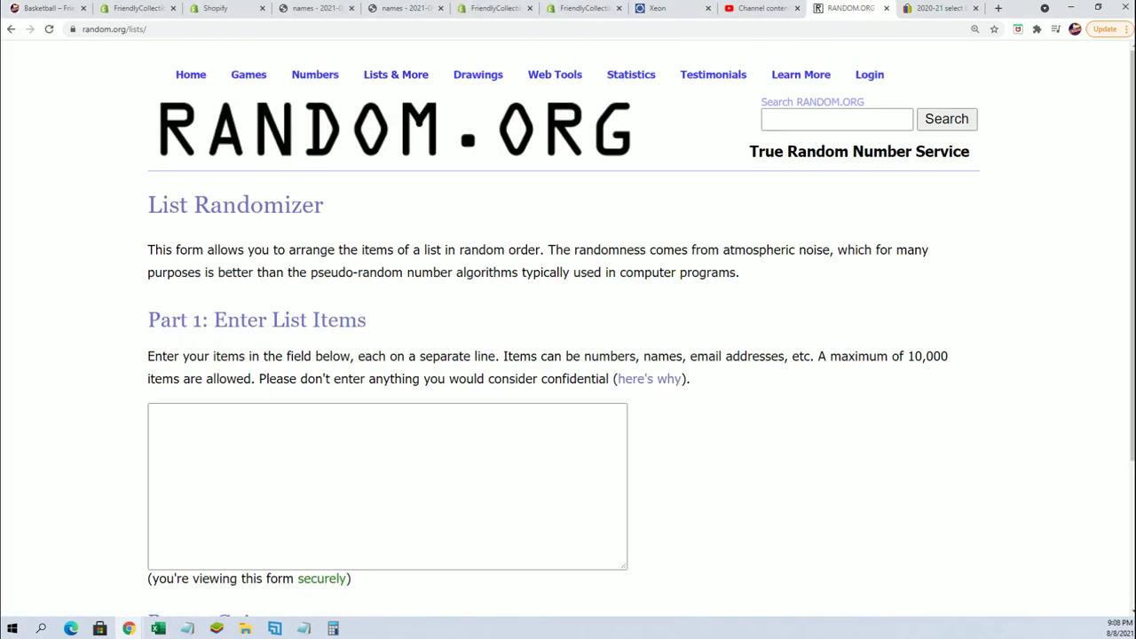
Copy the 30 NBA team names from the notes into the List Randomizer box
key("alt+Tab")
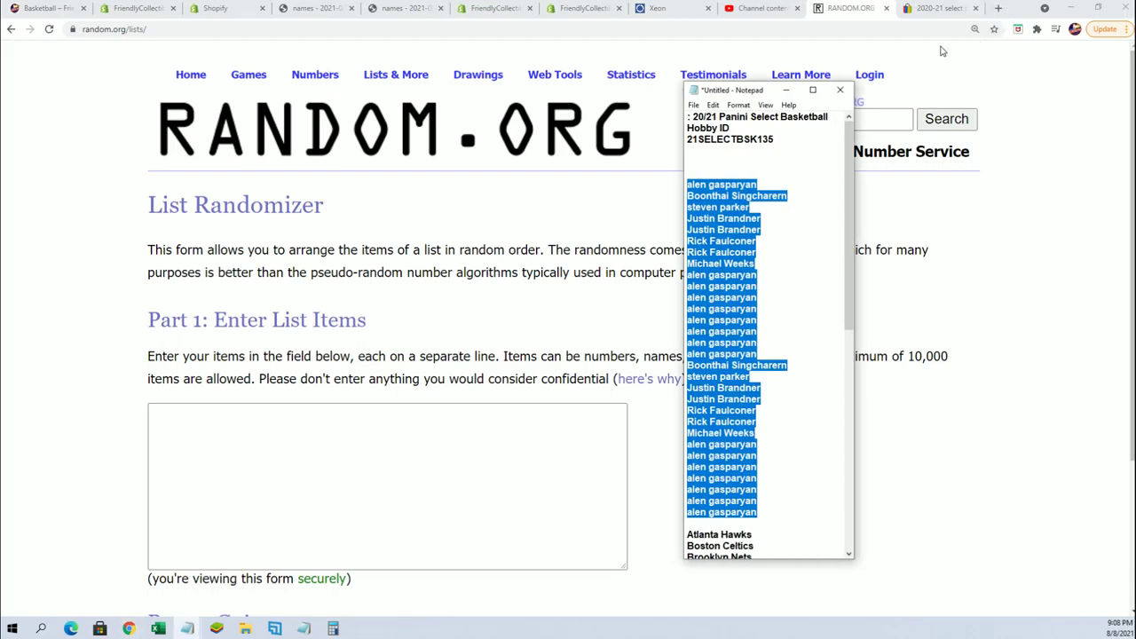
left_click_drag(769, 81, 769, 1)
scroll(790, 355, "down", 8)
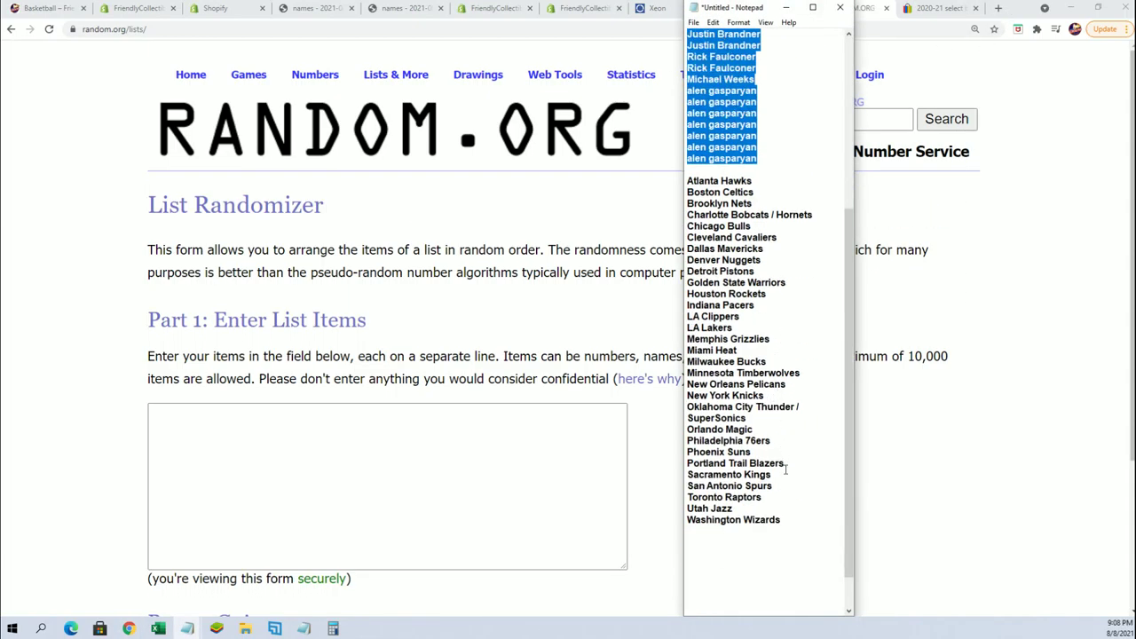
mouse_move(781, 521)
left_mouse_down()
mouse_move(706, 312)
mouse_move(710, 191)
mouse_move(691, 180)
left_mouse_up()
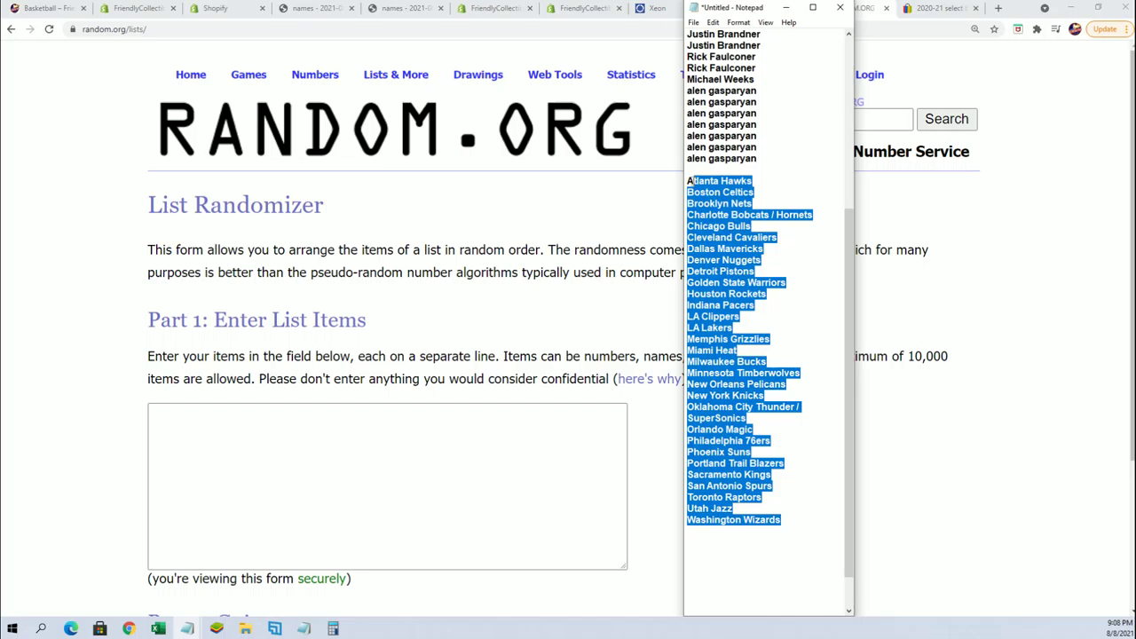
right_click(735, 210)
left_click(733, 247)
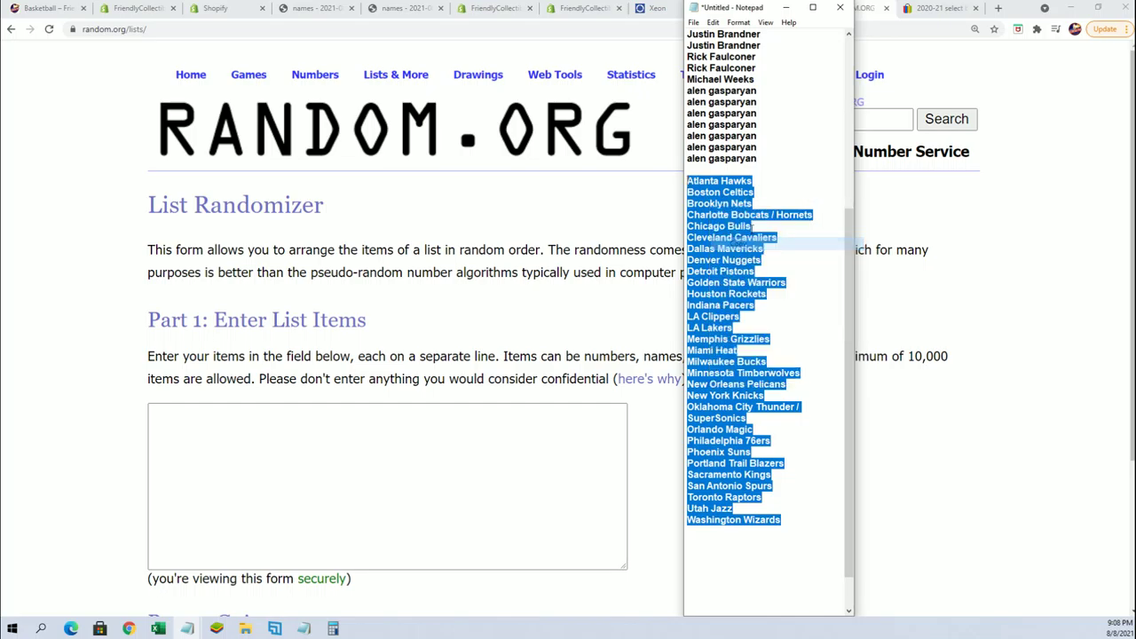
left_click(202, 434)
right_click(185, 423)
left_click(249, 513)
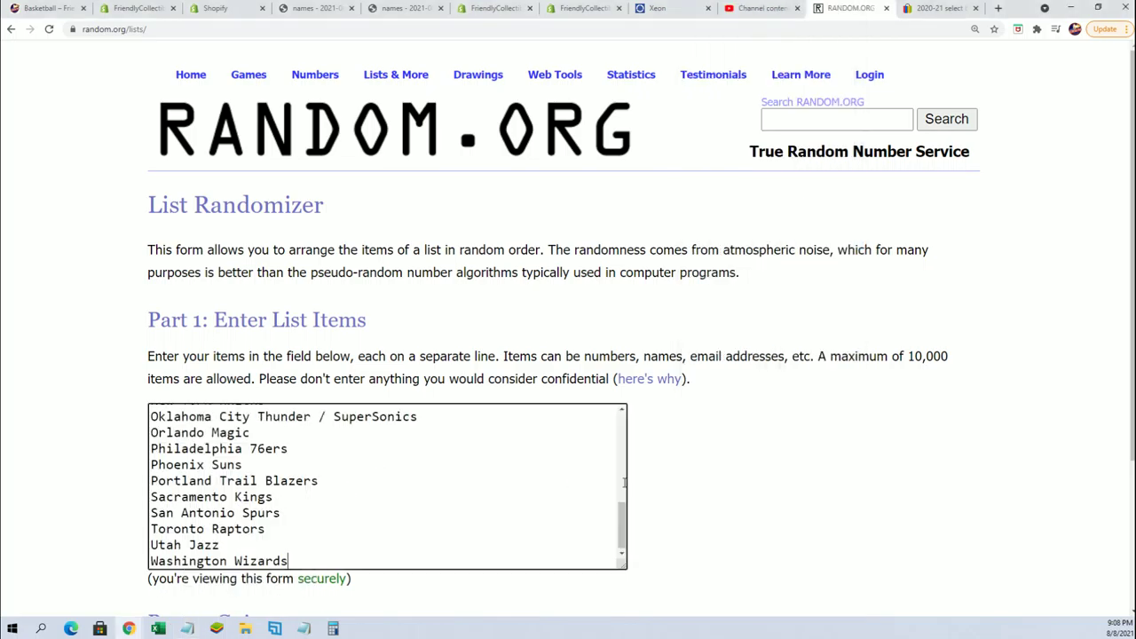
Randomize the team list and reshuffle it five more times with Again!
scroll(667, 565, "down", 3)
left_click(194, 494)
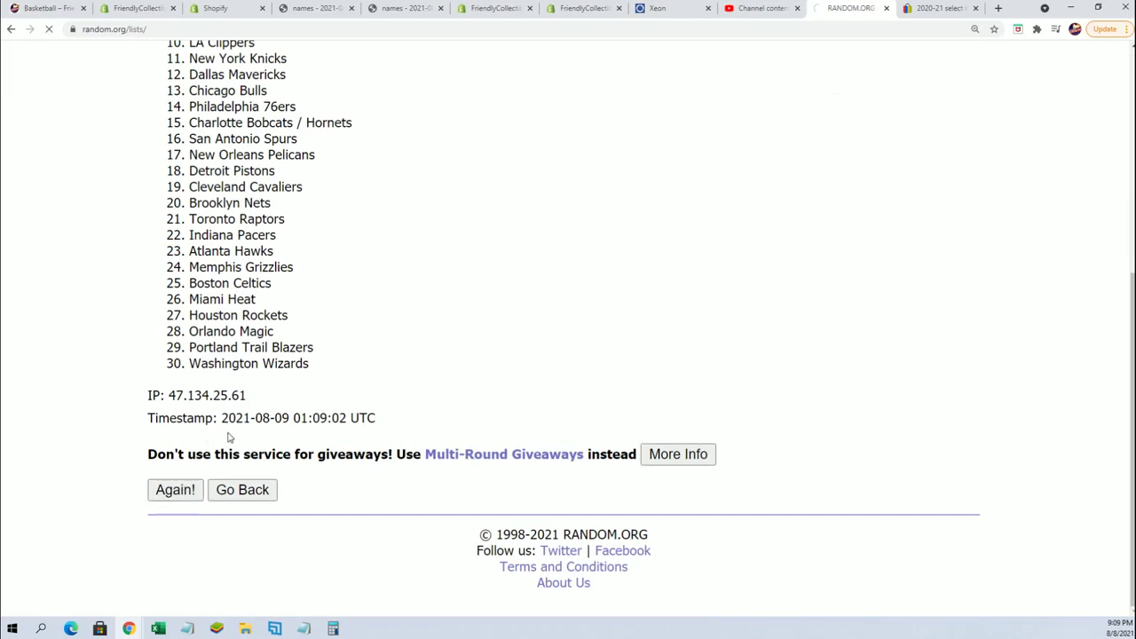
left_click(172, 492)
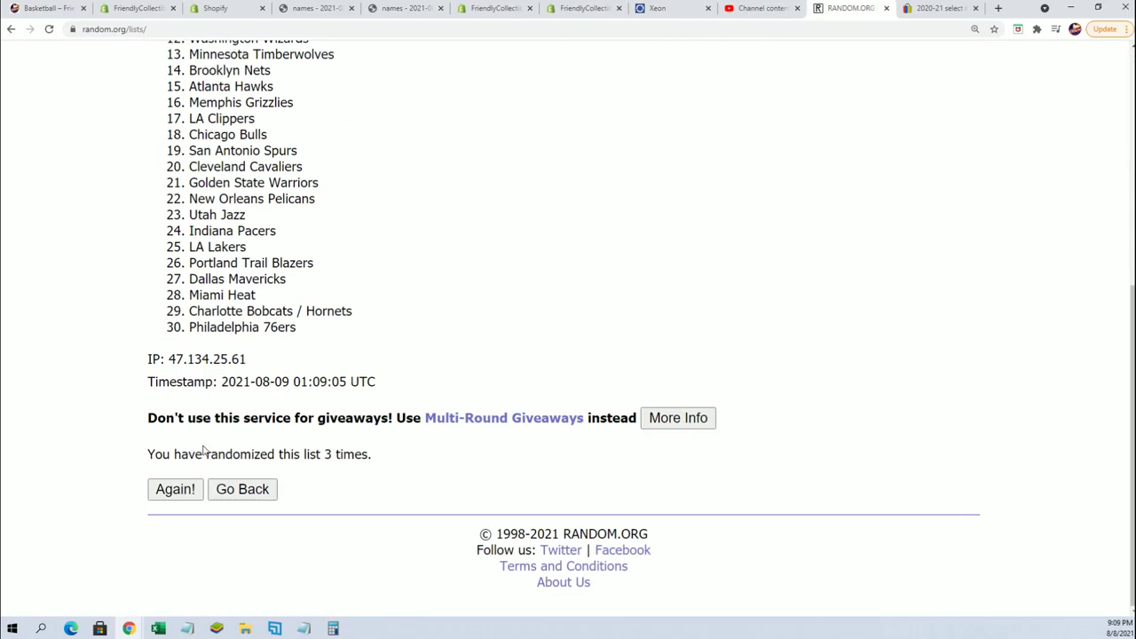
left_click(175, 490)
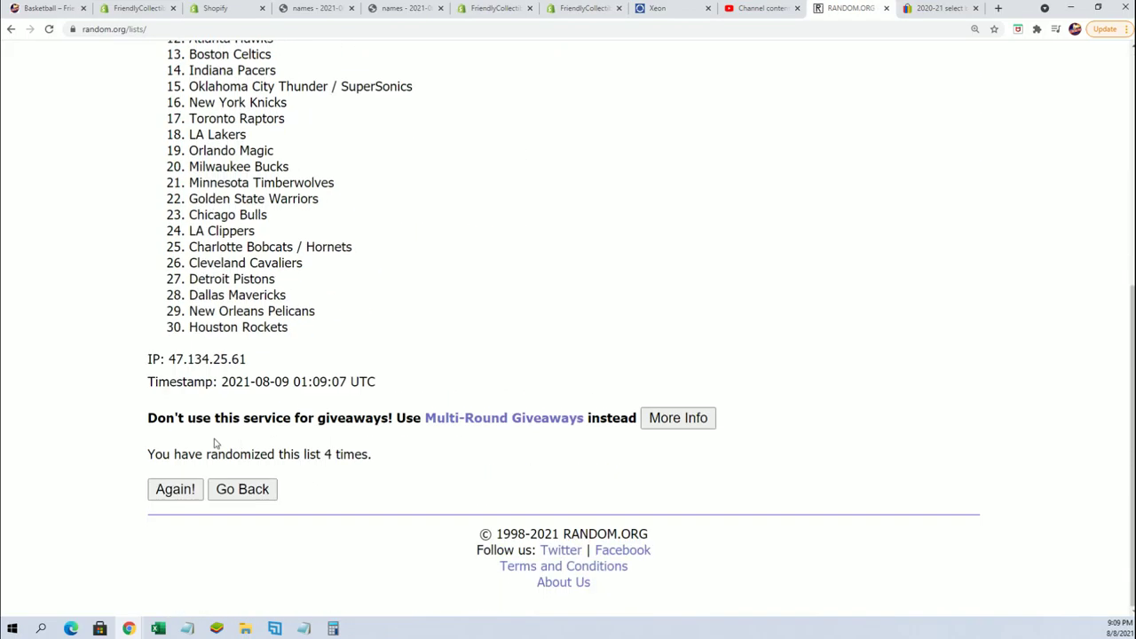
left_click(163, 501)
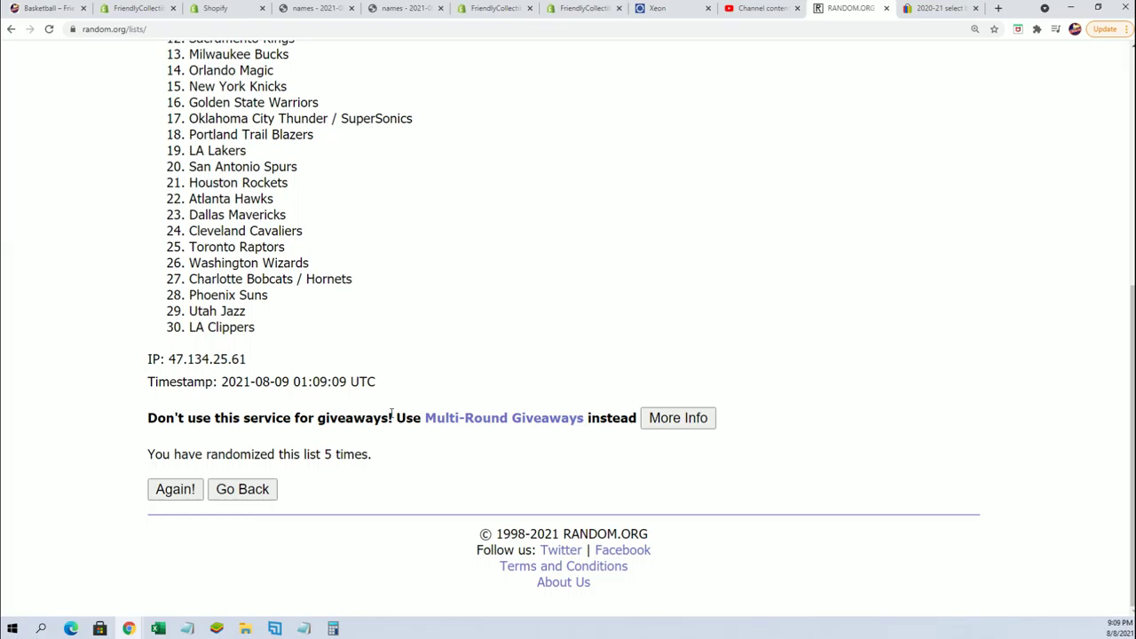
left_click(175, 489)
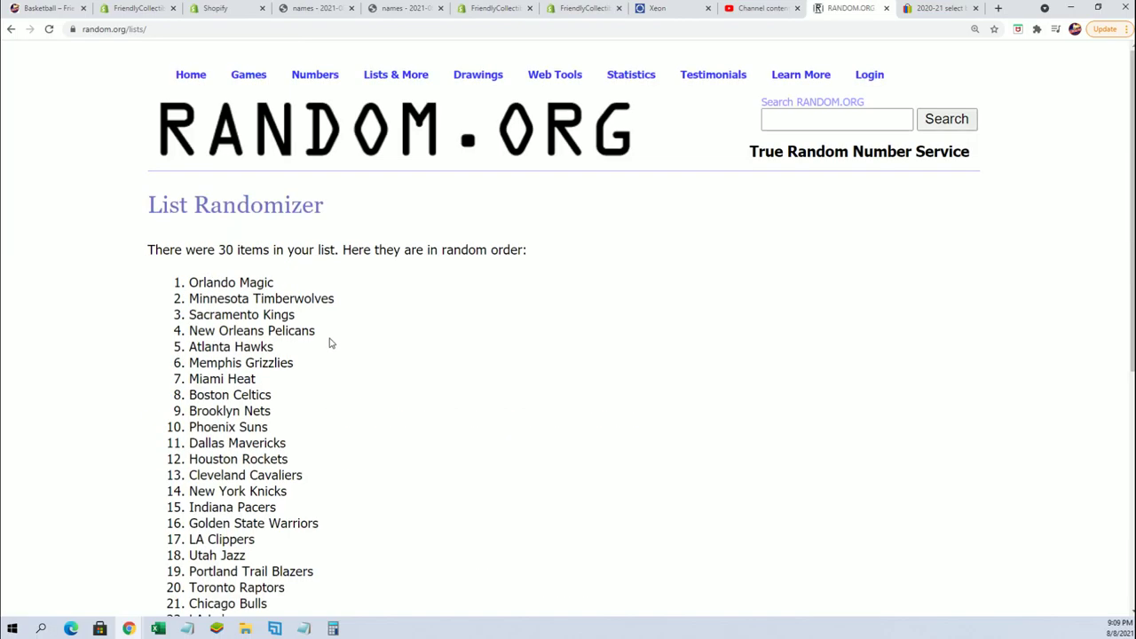
scroll(388, 480, "down", 5)
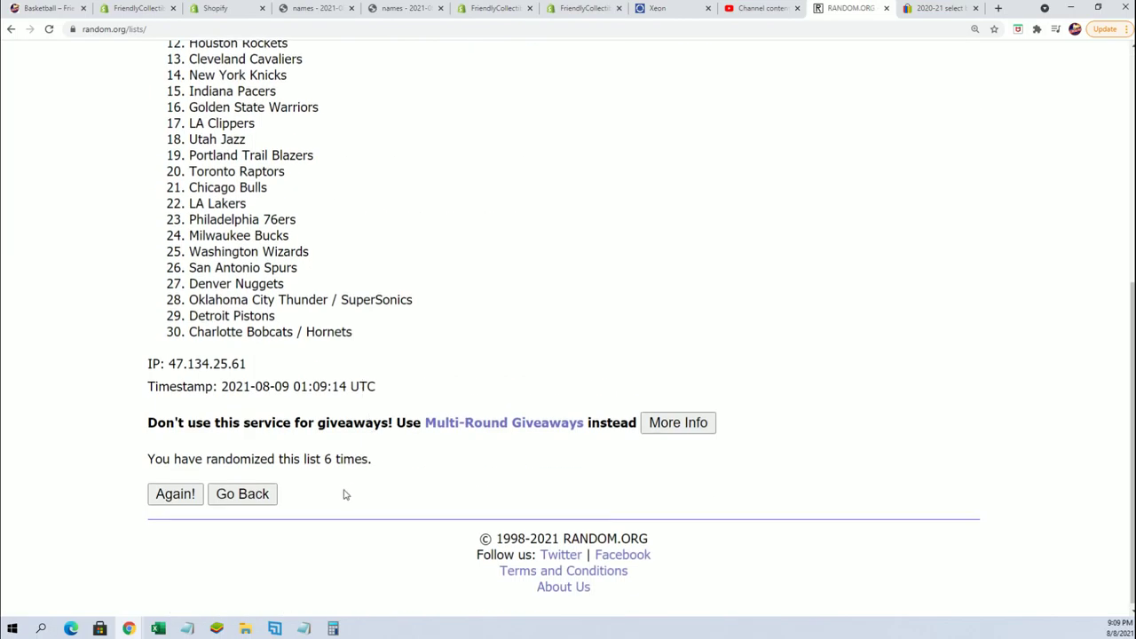
left_click(175, 493)
scroll(267, 199, "down", 2)
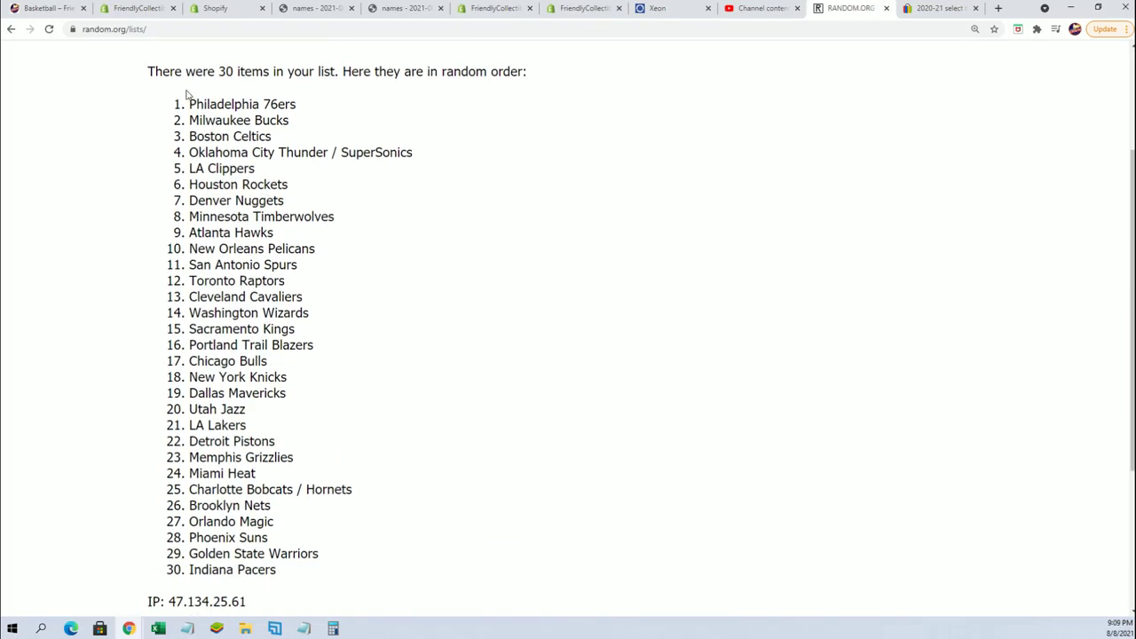
Copy the final randomized team list, Philadelphia 76ers through Indiana Pacers
left_click_drag(186, 94, 305, 443)
right_click(271, 427)
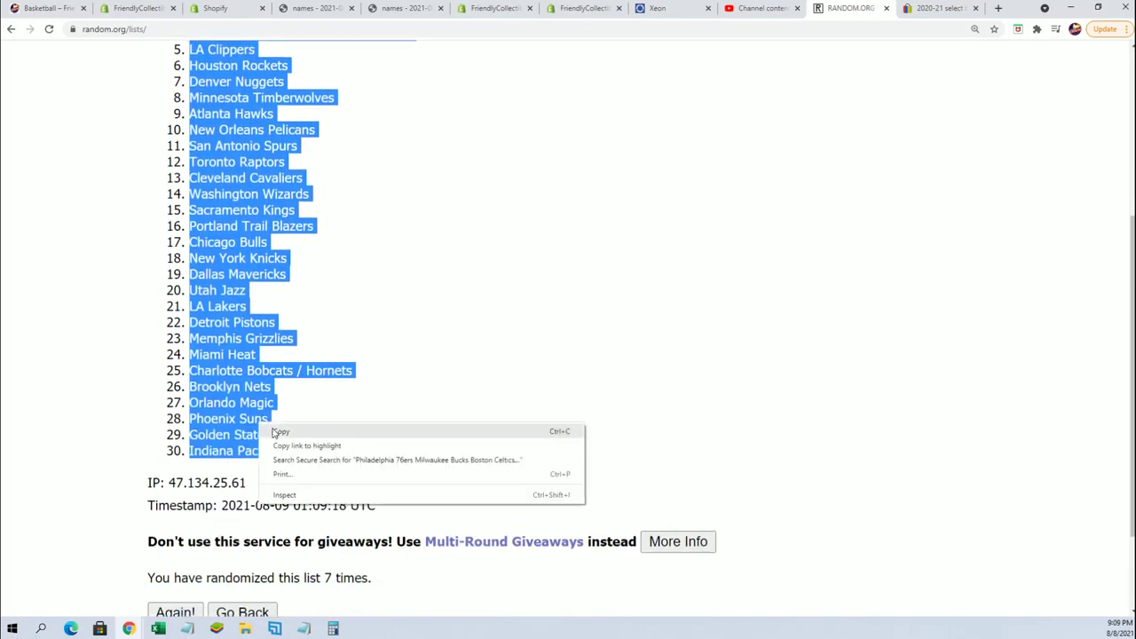
left_click(278, 432)
scroll(388, 457, "up", 2)
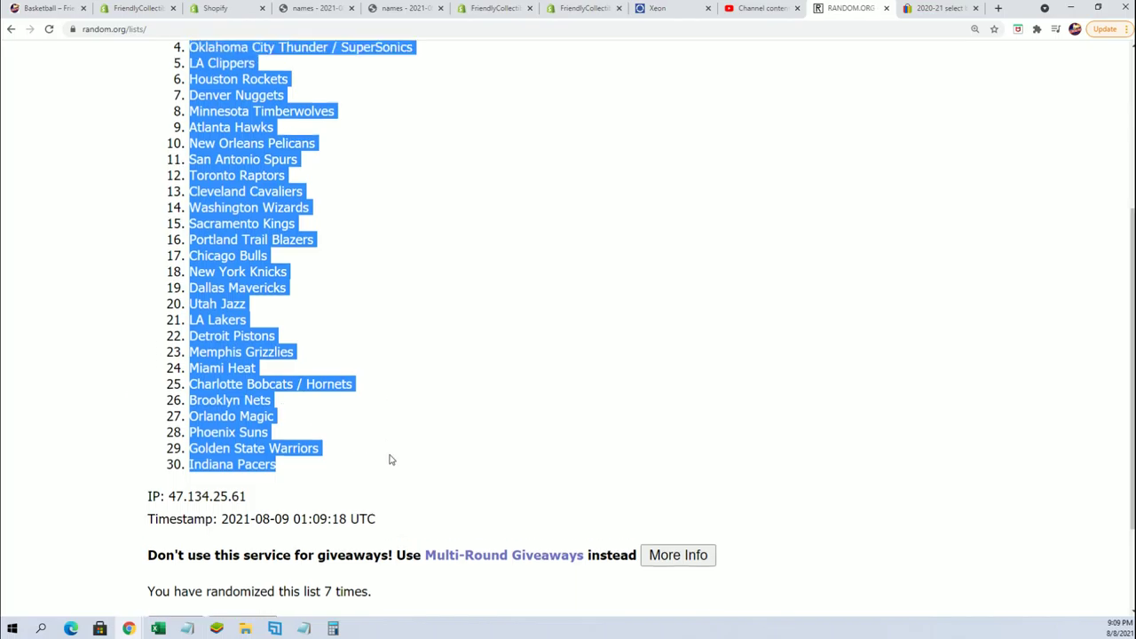
key("alt+Tab")
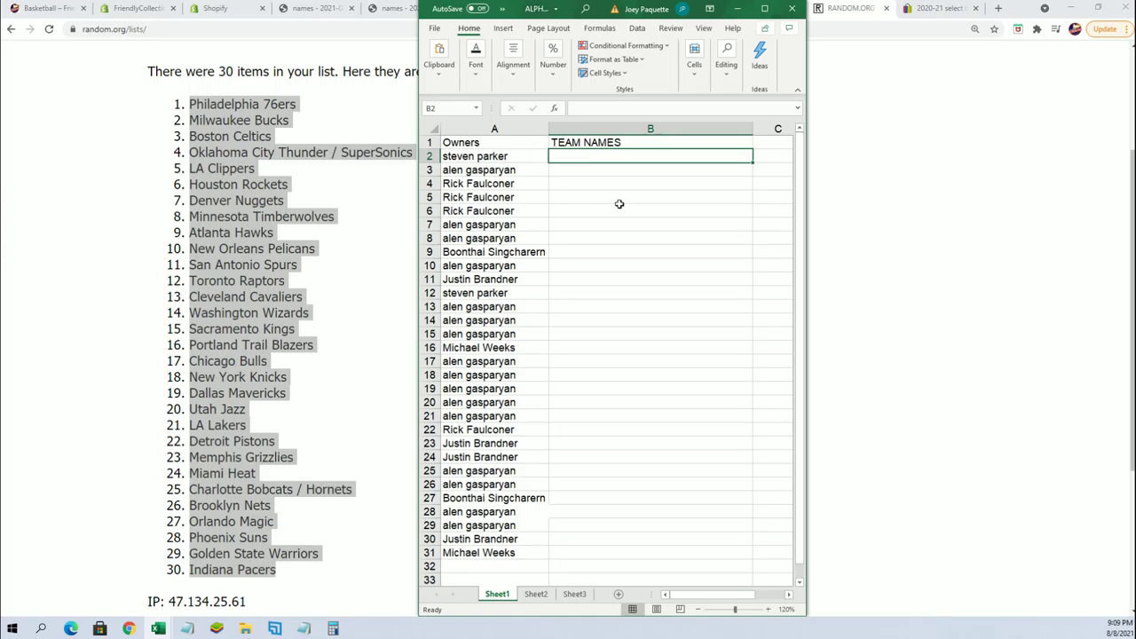
Paste the shuffled teams into B2 of the TEAM NAMES column as plain text
right_click(574, 160)
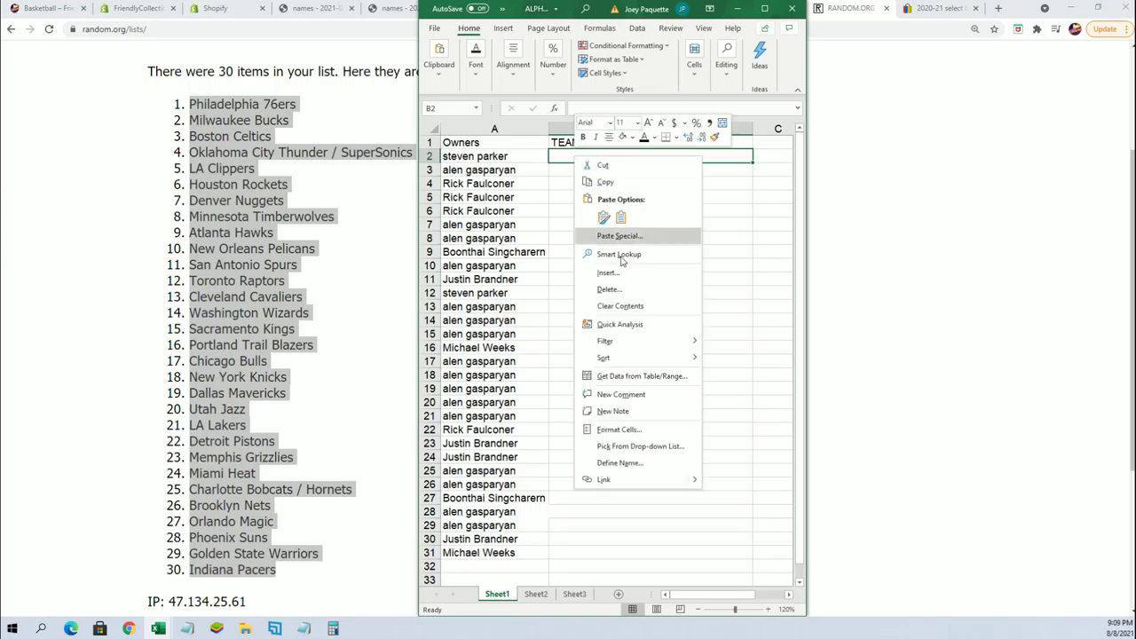
left_click(612, 236)
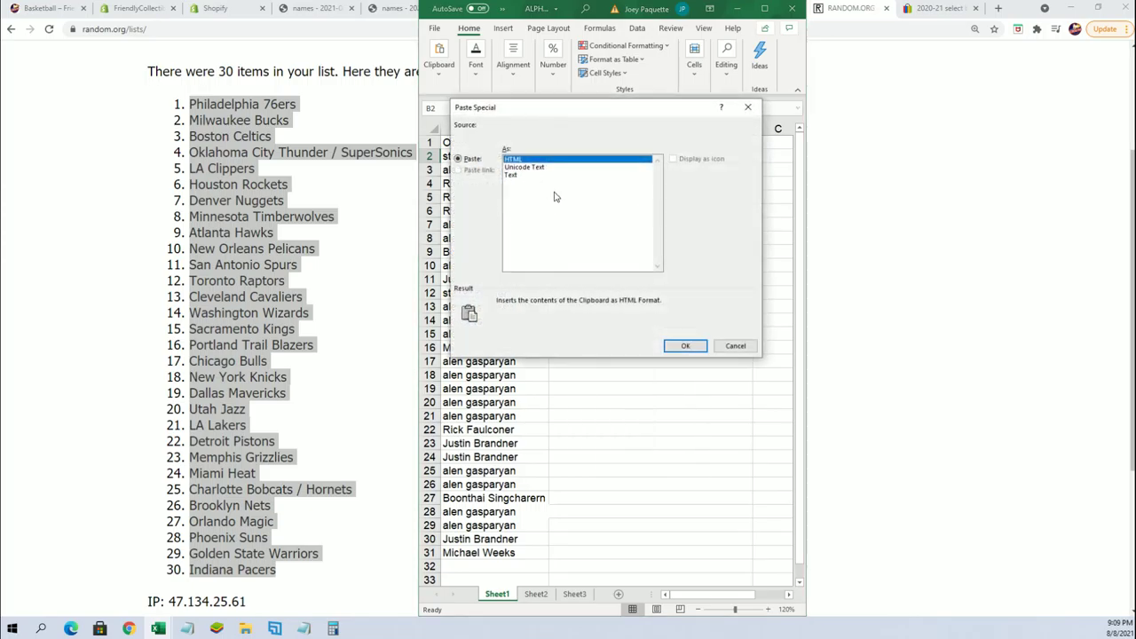
left_click(516, 176)
left_click(685, 346)
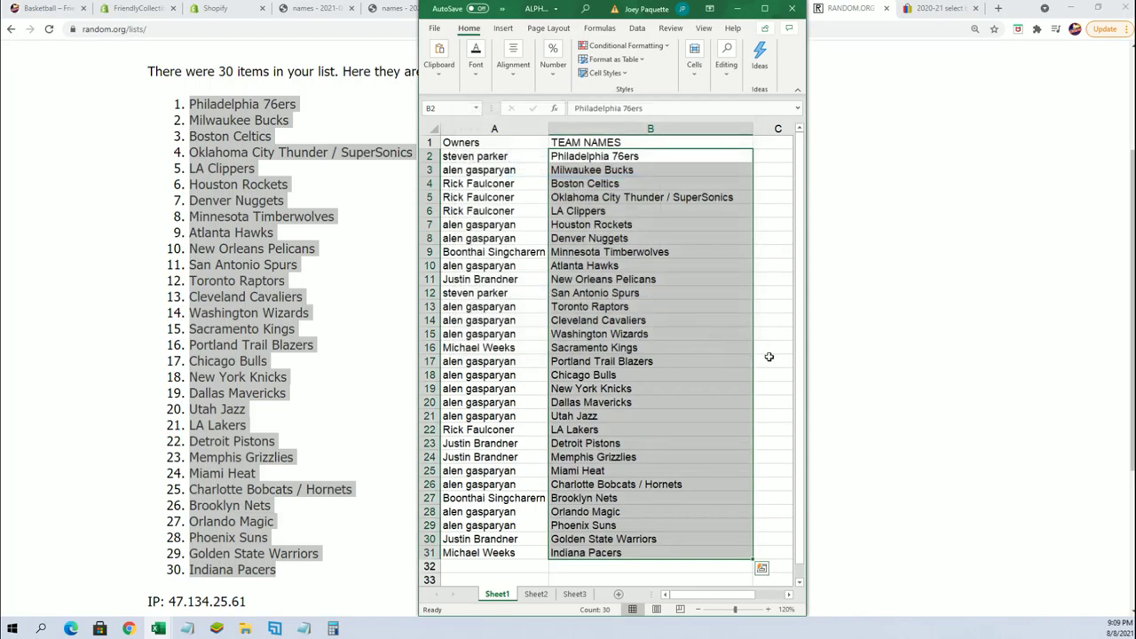
Check the pasted teams and owners, then maximize the Excel window
left_click(709, 254)
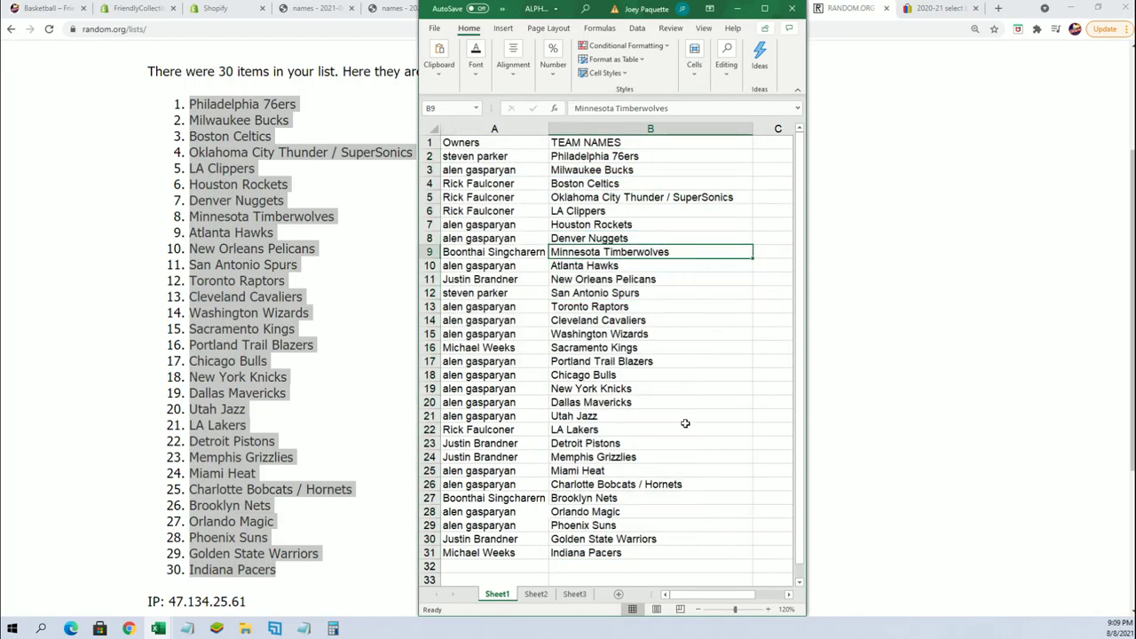
left_click(673, 485)
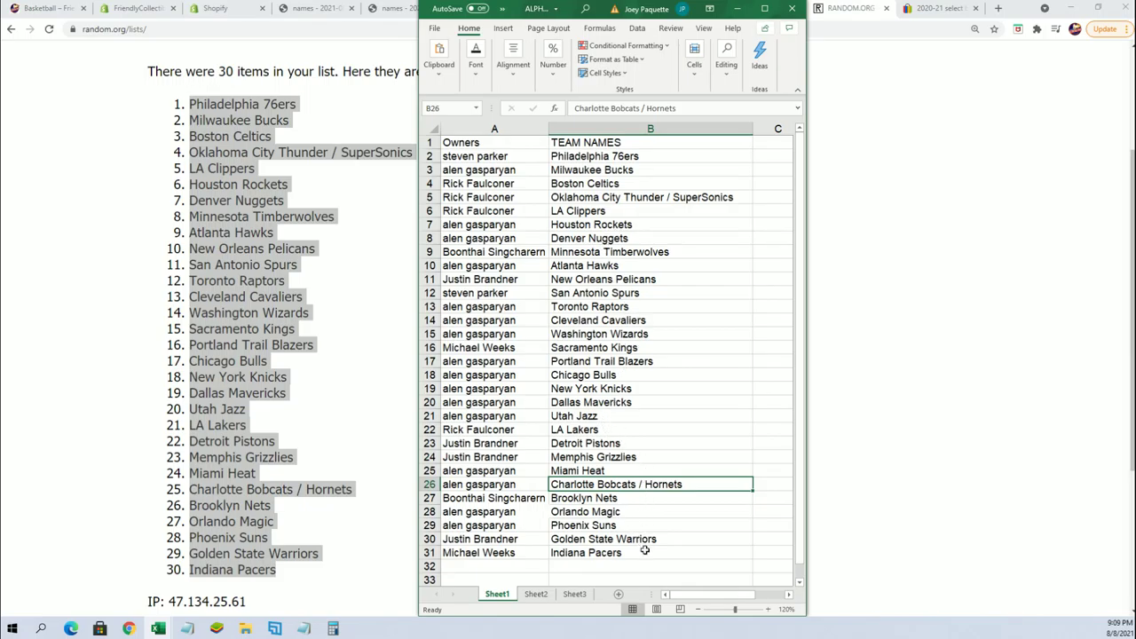
left_click(526, 542)
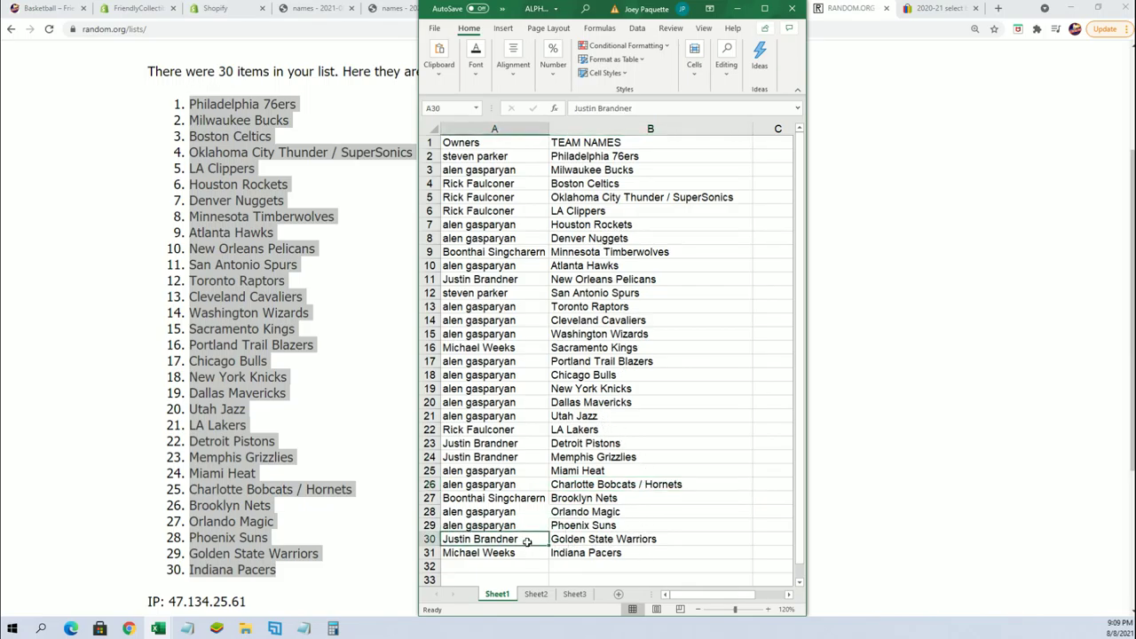
left_click(765, 8)
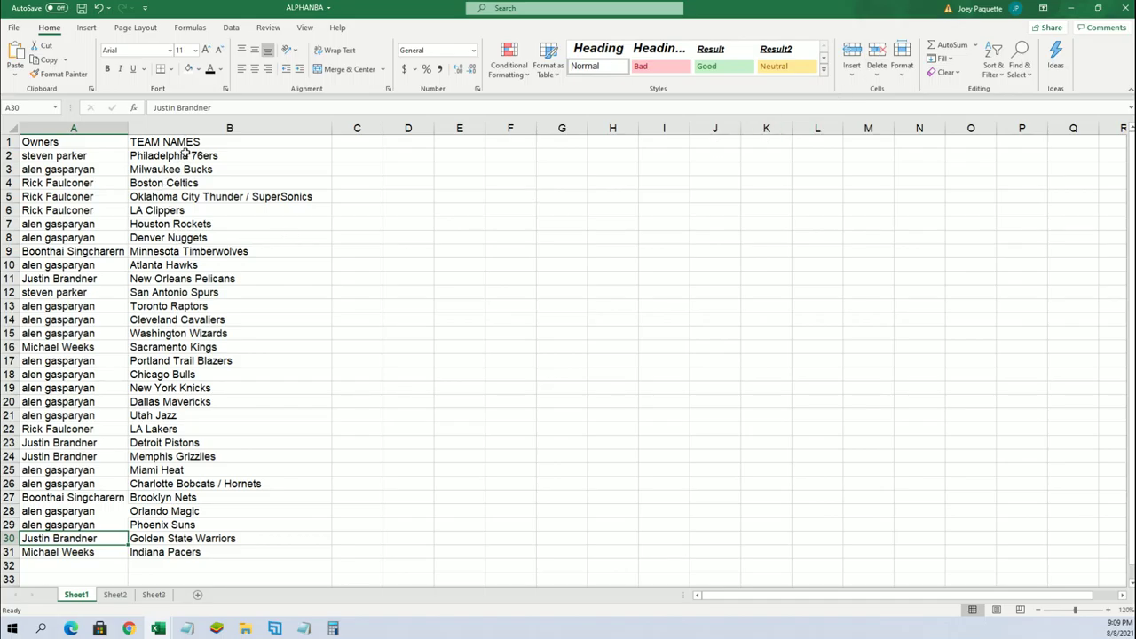
Sort B2:B31 A to Z, expanding the selection so owners stay with their teams
left_click_drag(184, 156, 229, 565)
left_click(997, 69)
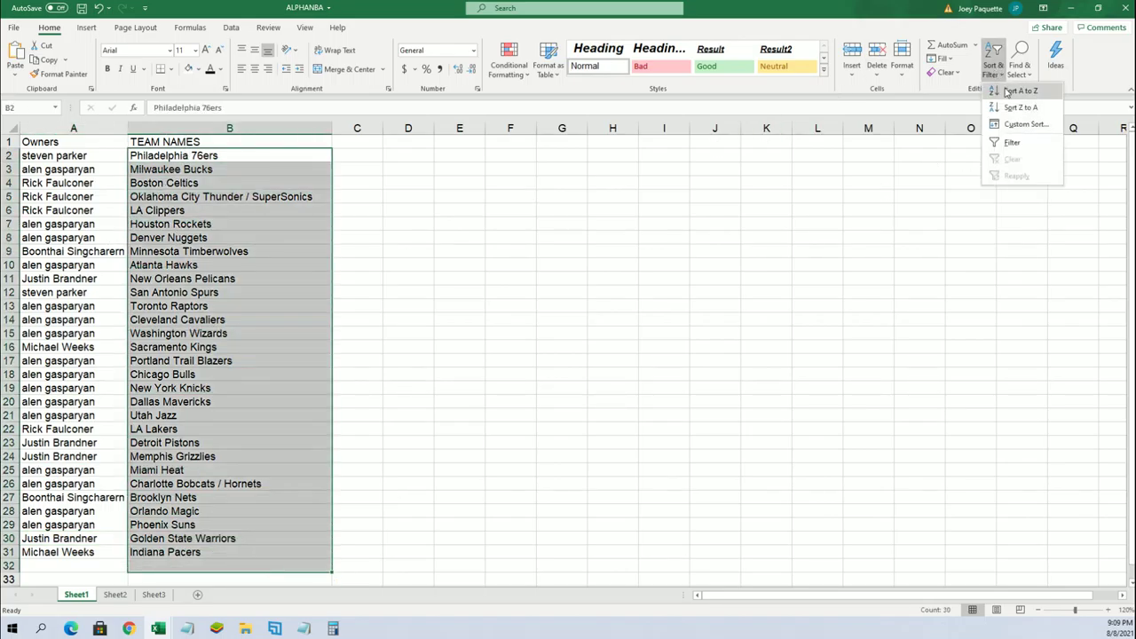
left_click(1012, 94)
left_click(1012, 345)
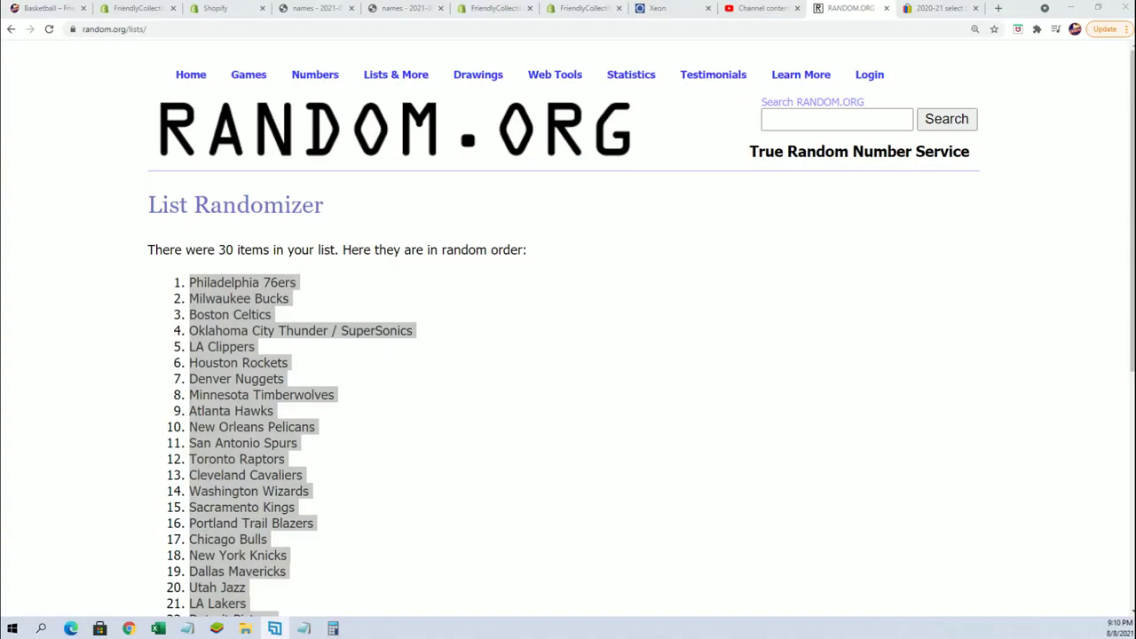
Open a fresh List Randomizer, enter items 1 and 2, and randomize them
mouse_move(396, 76)
left_click(419, 97)
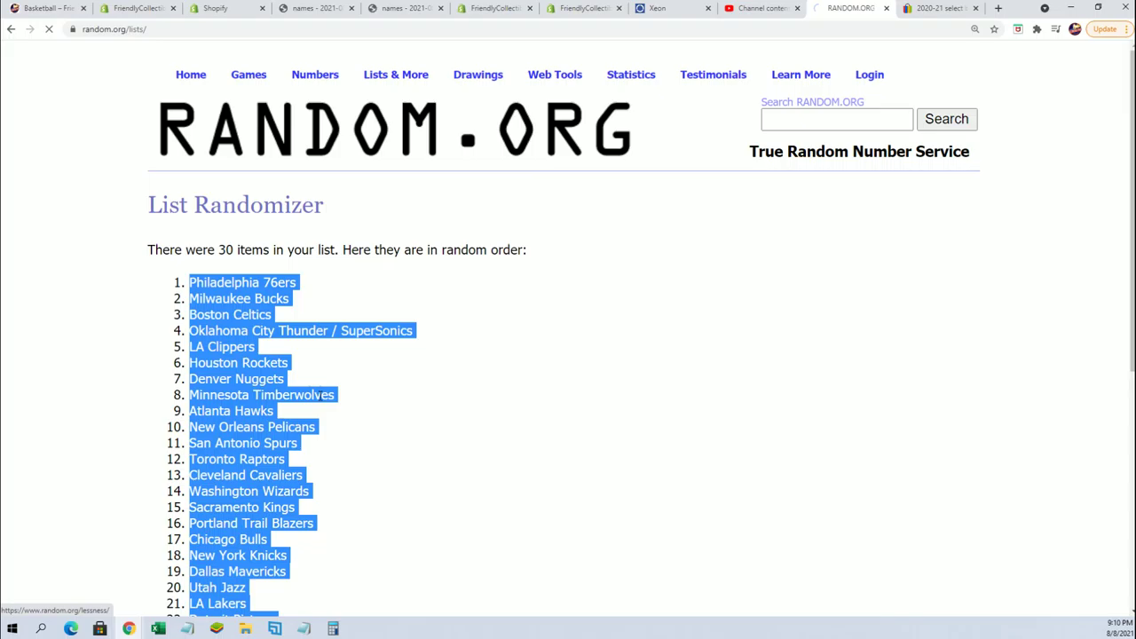
left_click(288, 424)
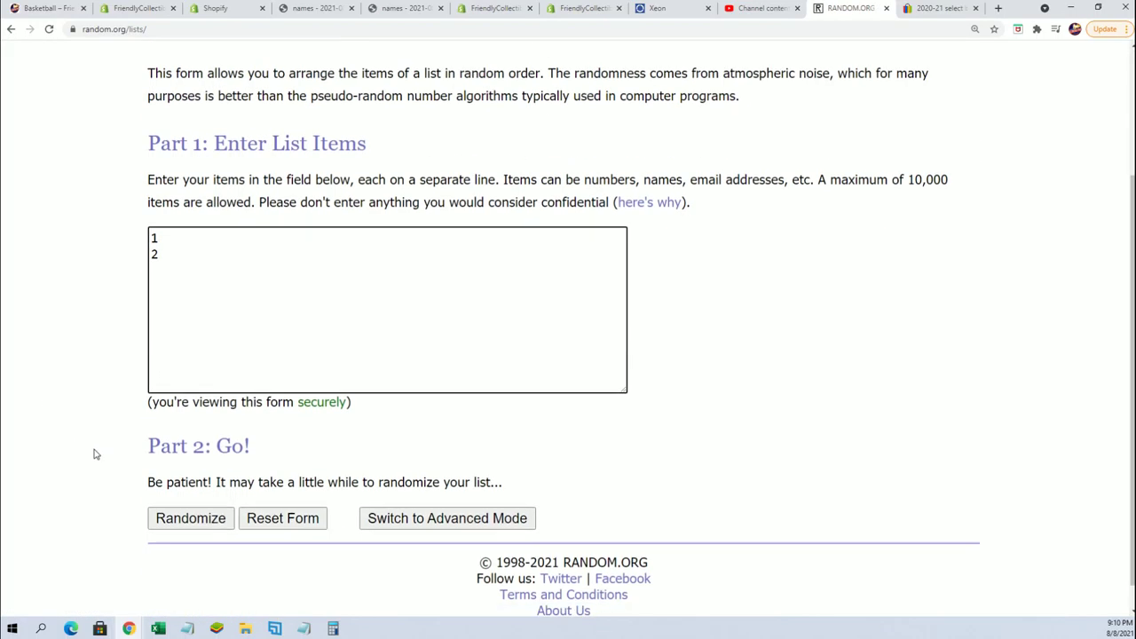
scroll(50, 424, "down", 2)
left_click(172, 516)
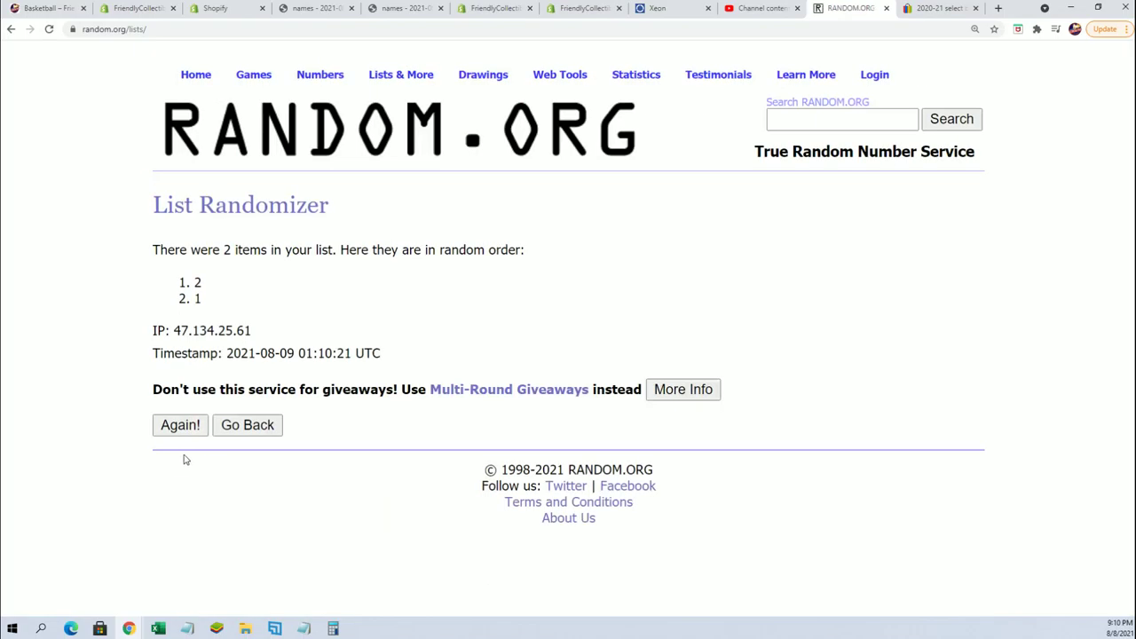
Reshuffle the 1 and 2 list five more times, ending with 2 then 1
left_click(180, 460)
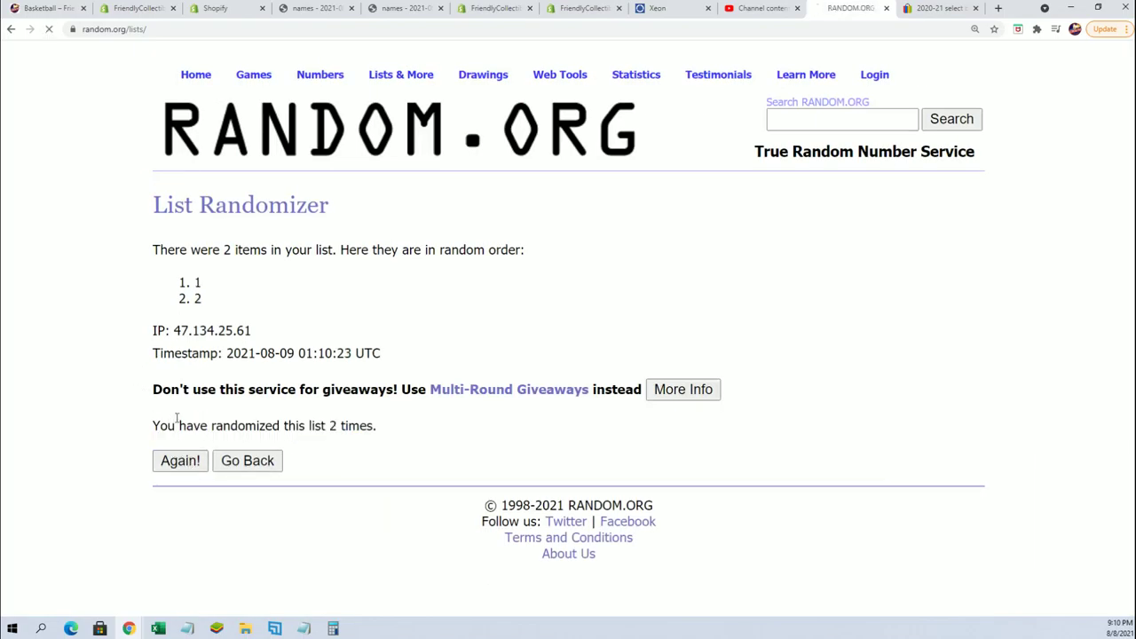
left_click(182, 468)
left_click(197, 460)
left_click(193, 455)
left_click(190, 460)
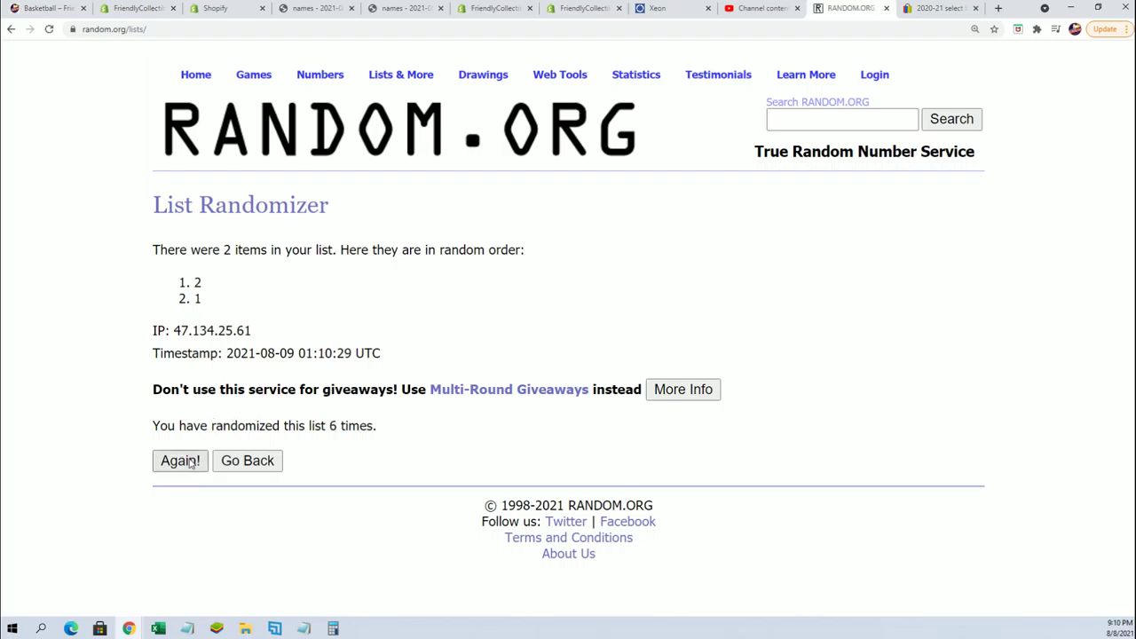